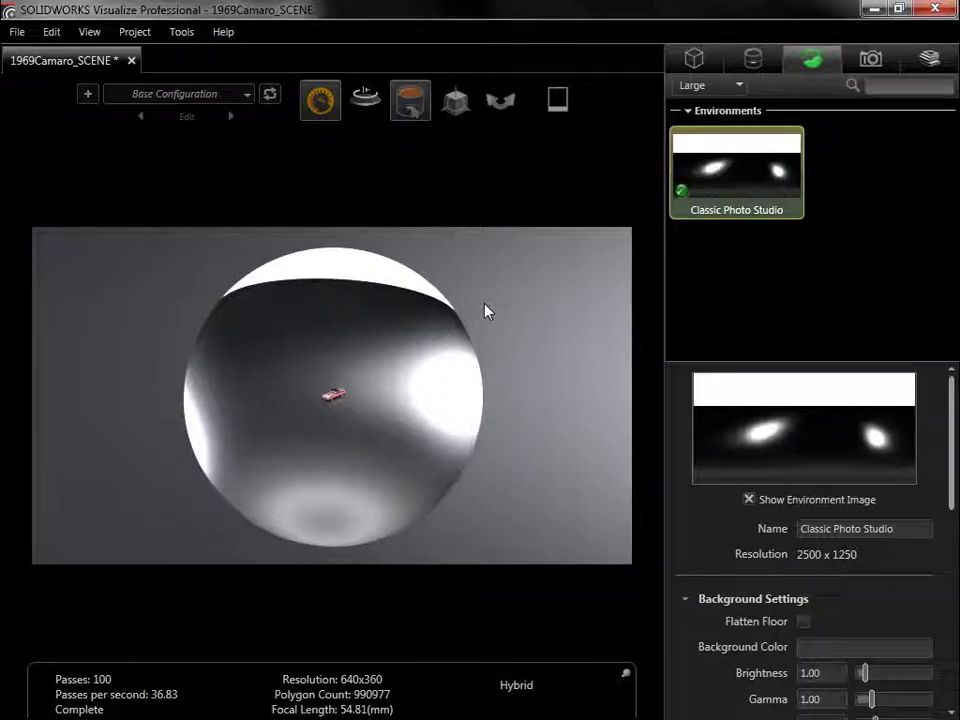
Orbit around the environment sphere, then bring up the Appearances library.
drag(485, 311, 190, 323)
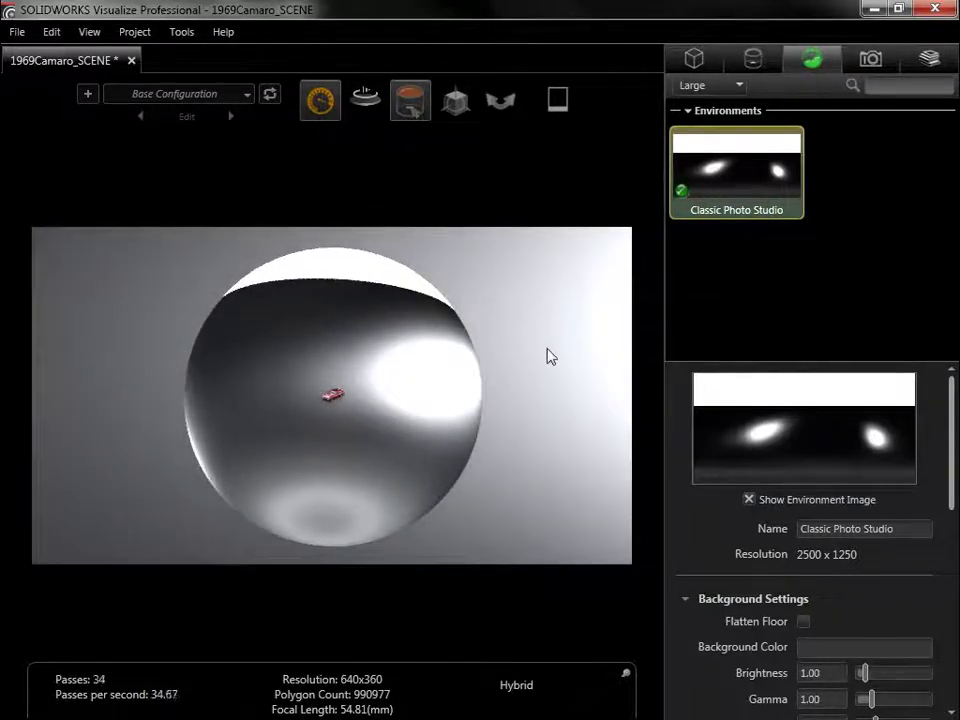
drag(551, 356, 262, 350)
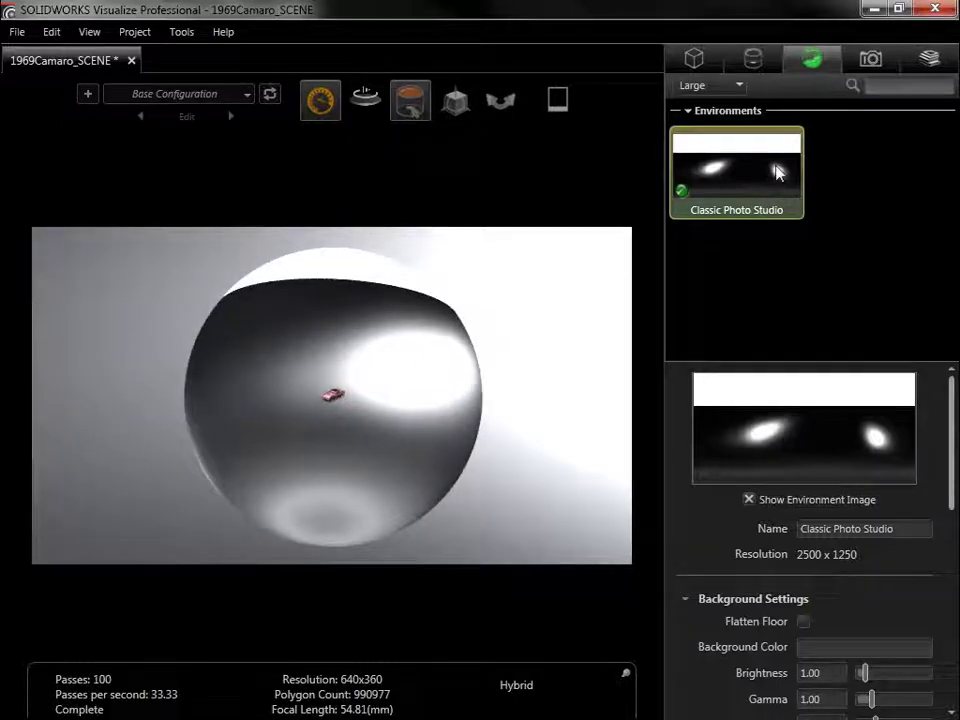
click(928, 62)
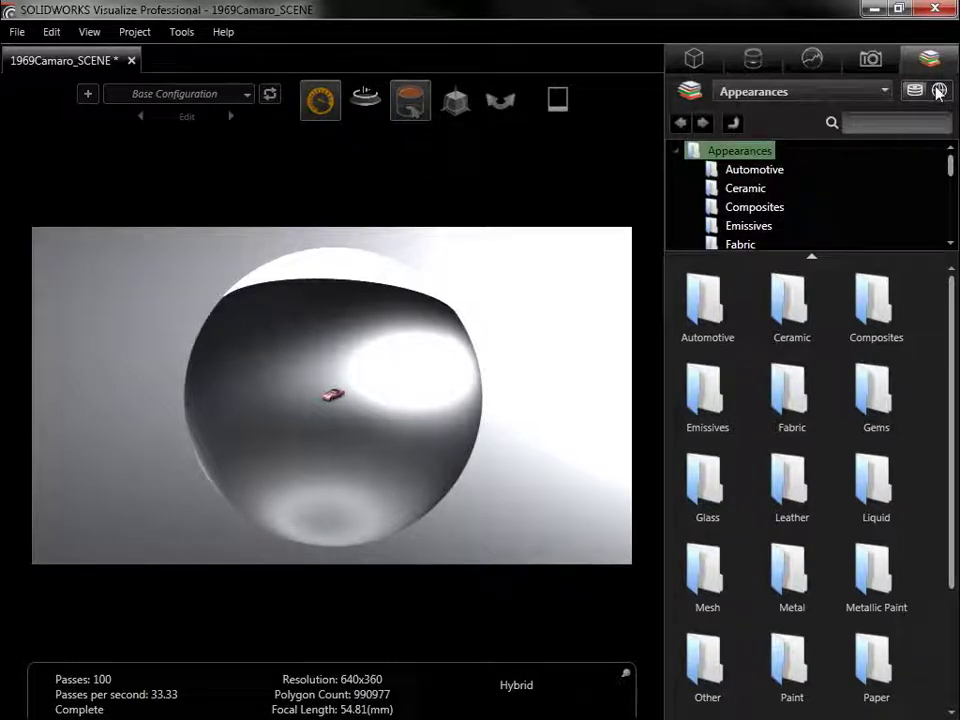
Switch the library to Environments, try Route 66.hdr, then apply Tokyo Atrium.hdr instead.
click(868, 94)
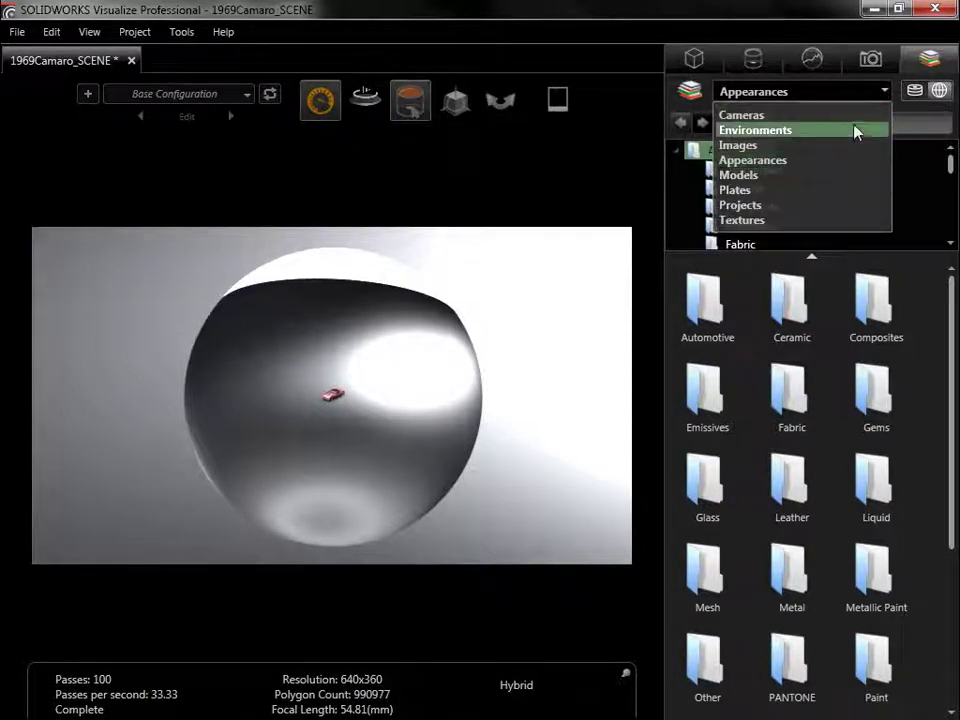
click(855, 130)
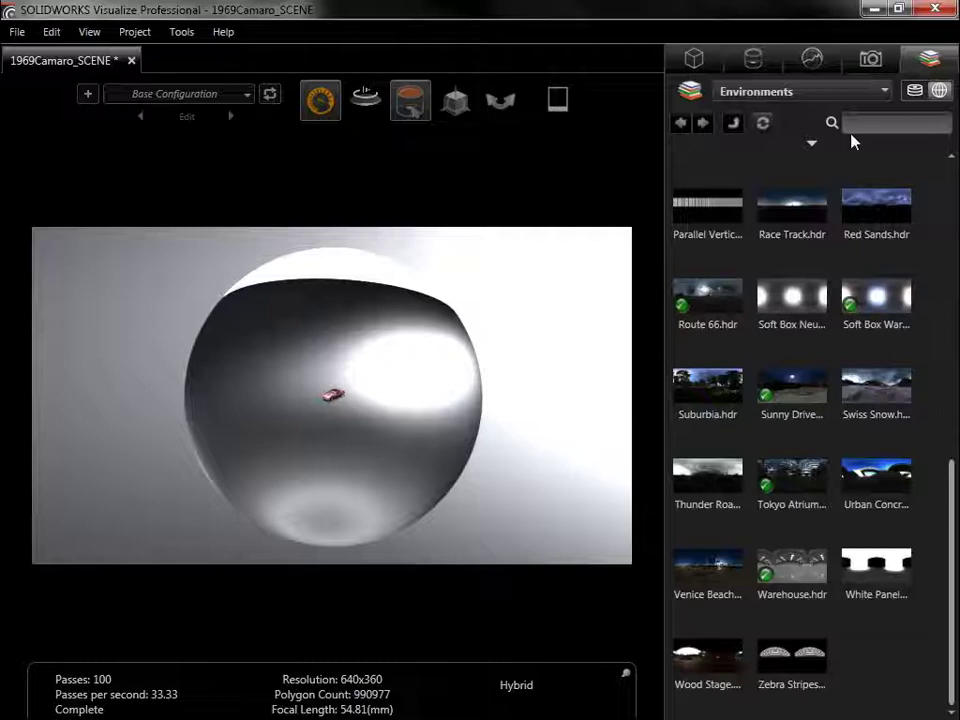
click(686, 313)
drag(686, 313, 435, 373)
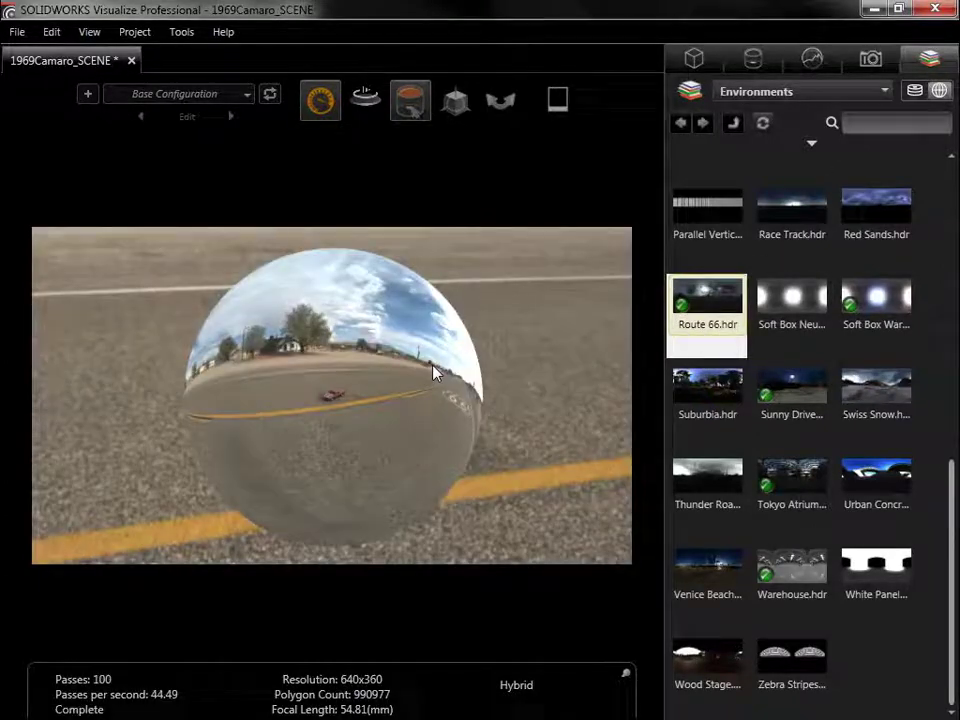
drag(790, 482, 435, 210)
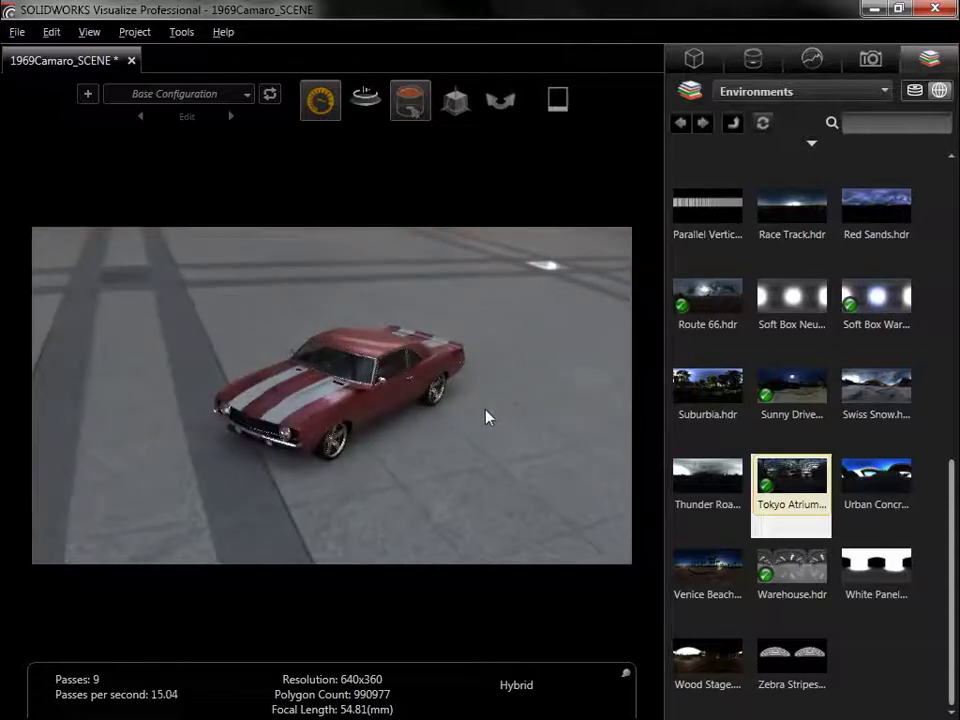
Orbit the camera closer and down to a low front view of the Camaro.
drag(489, 418, 485, 312)
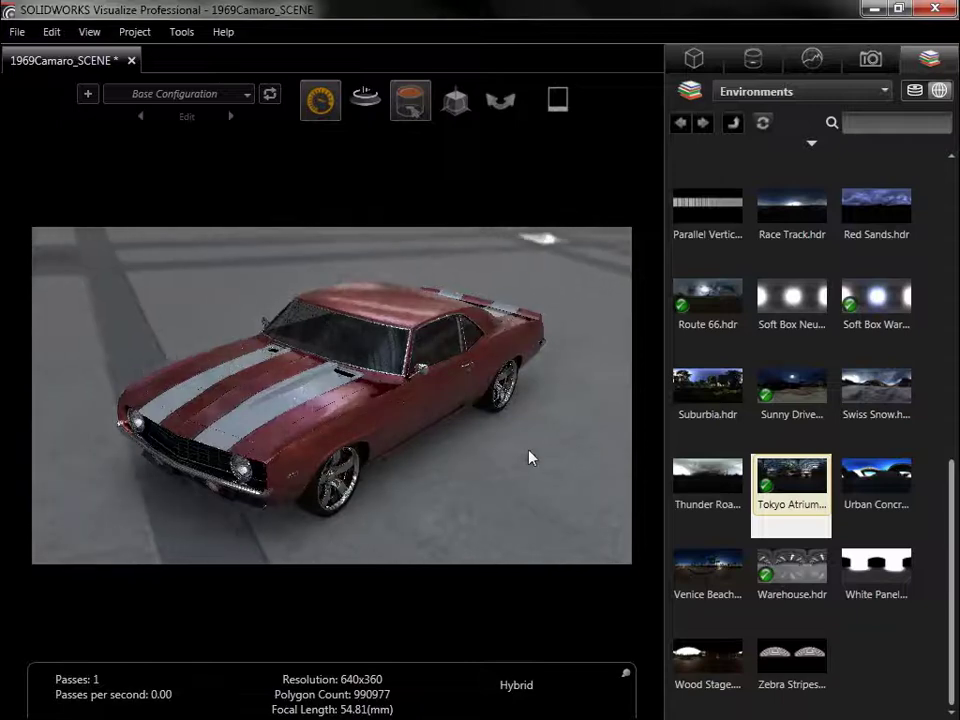
drag(529, 456, 660, 289)
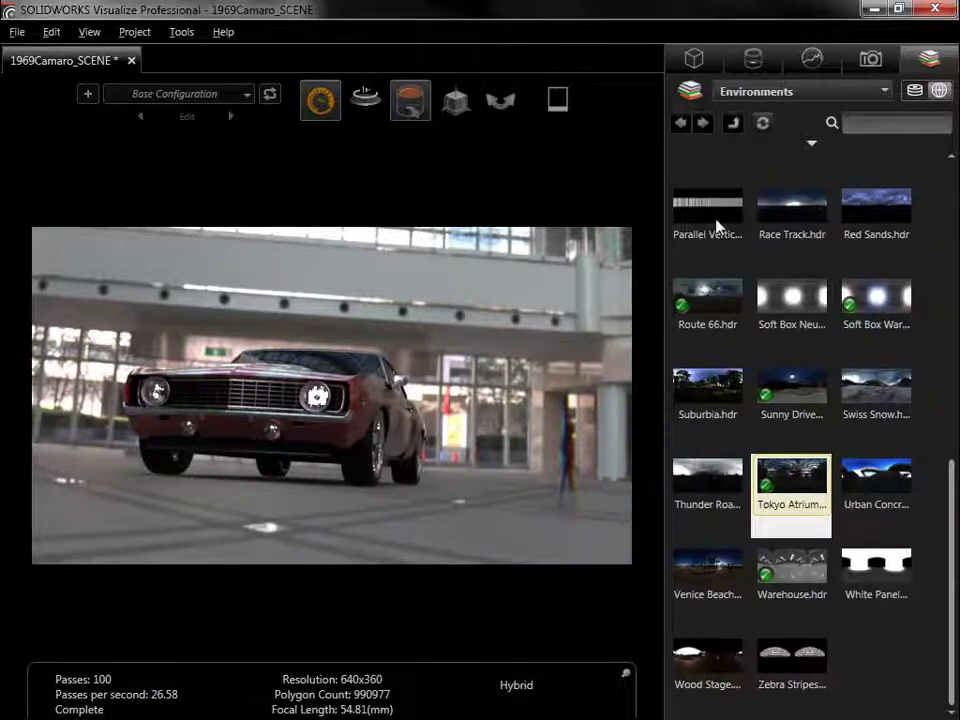
Flatten the Tokyo Atrium environment floor.
click(807, 62)
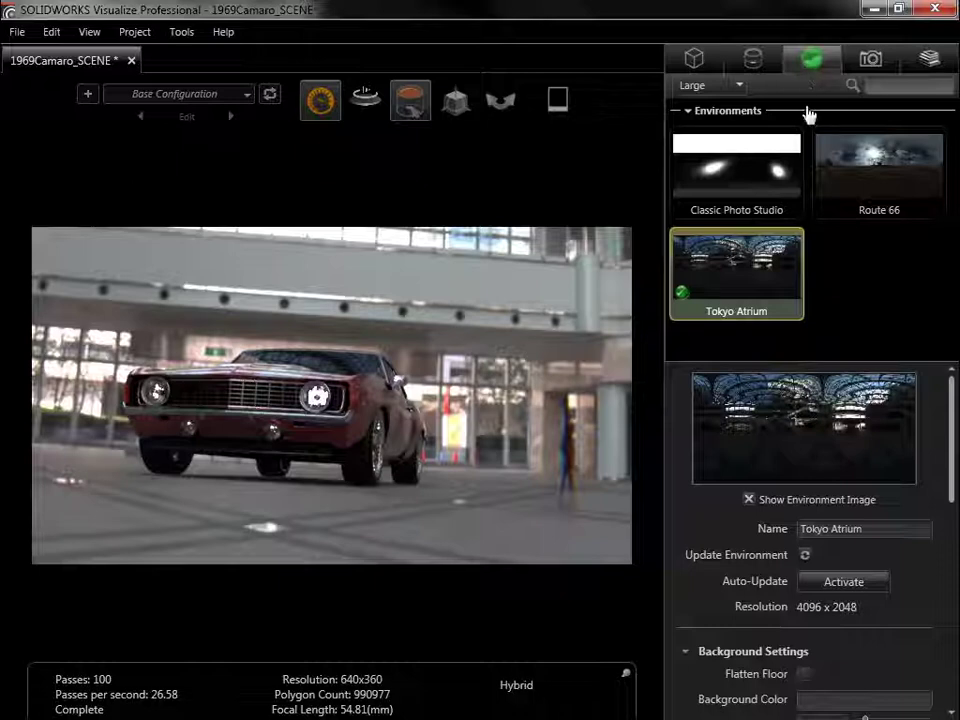
click(804, 675)
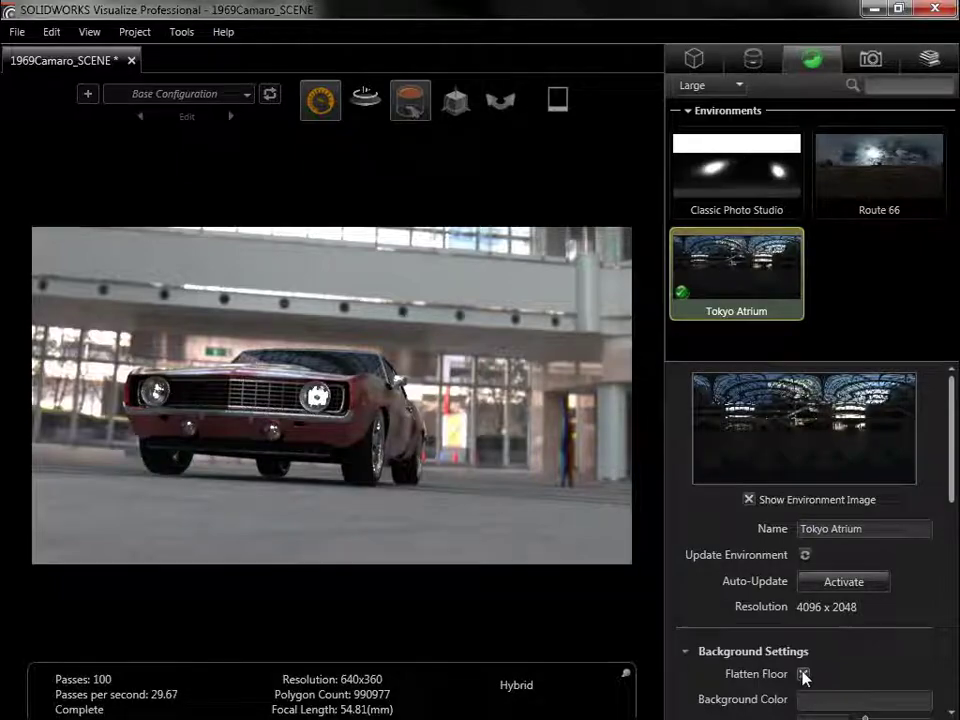
drag(536, 369, 461, 508)
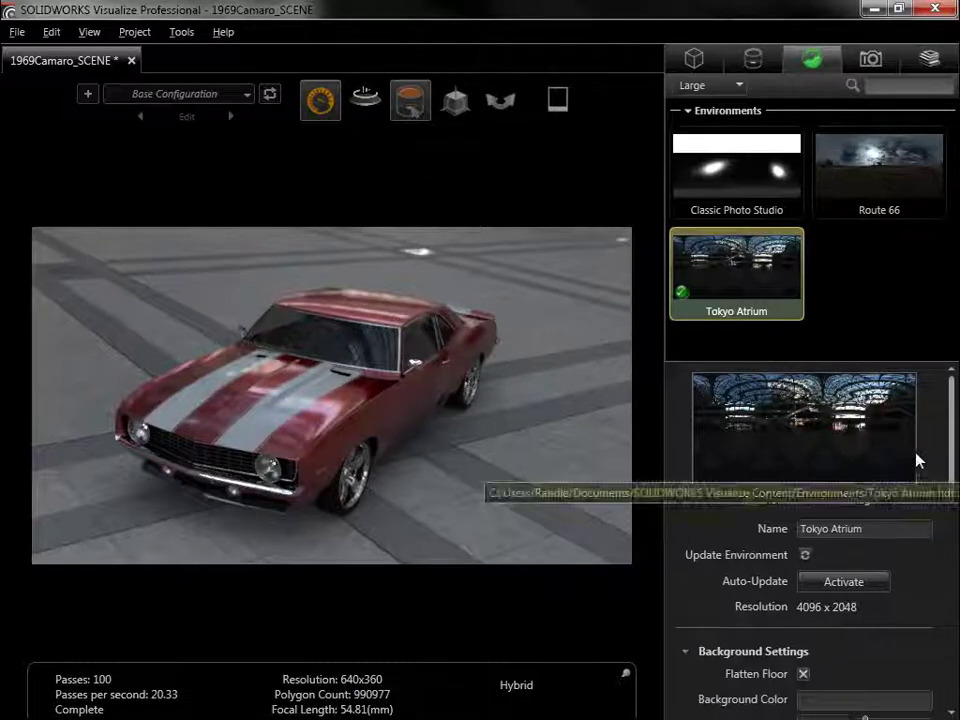
drag(951, 455, 949, 553)
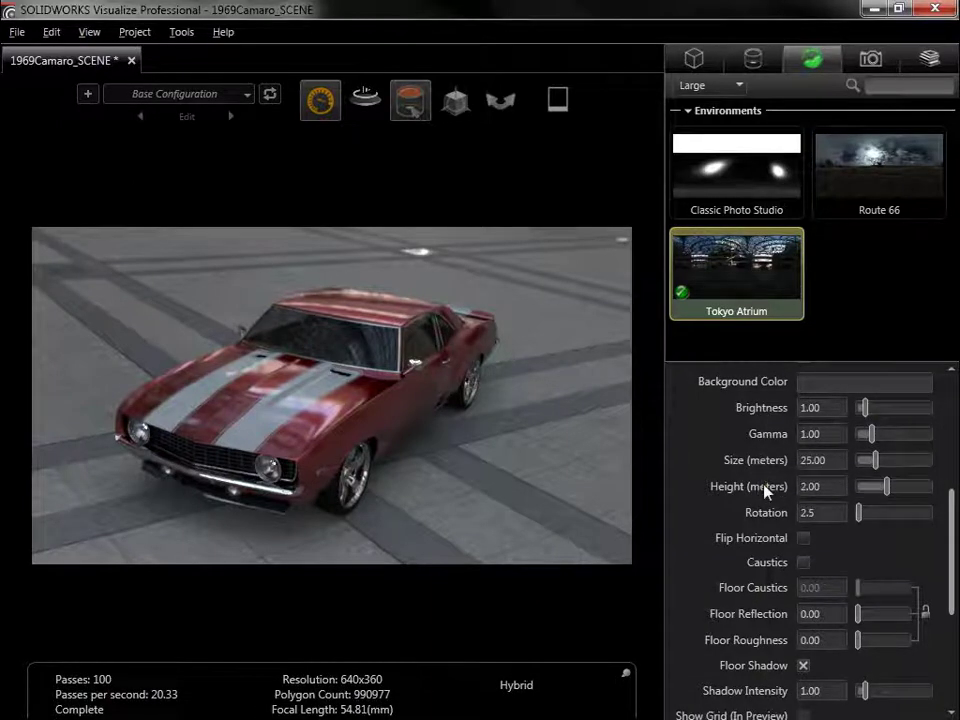
Set floor reflection to 1 and roughness to 0.05, and enable Floor Shadow.
click(818, 614)
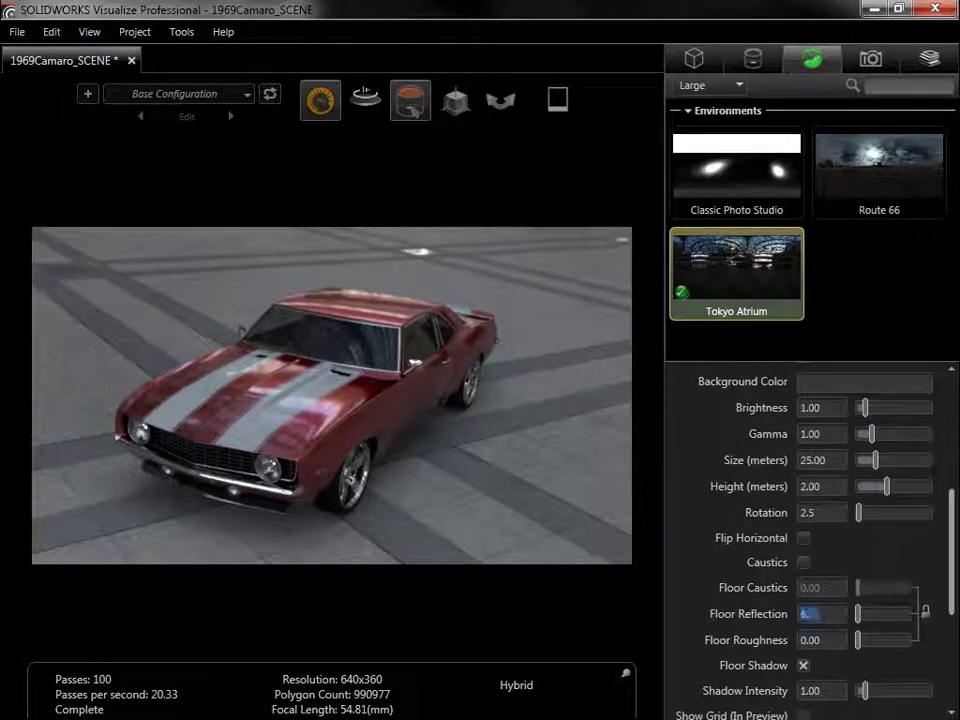
text(1)
key(Return)
click(812, 640)
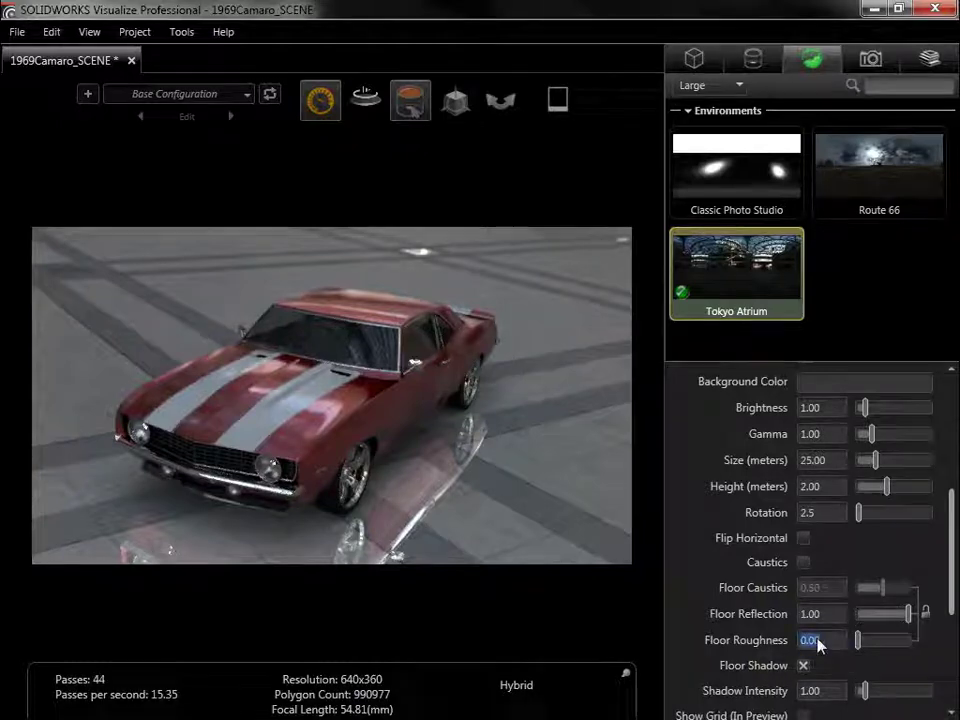
text(.05)
key(Return)
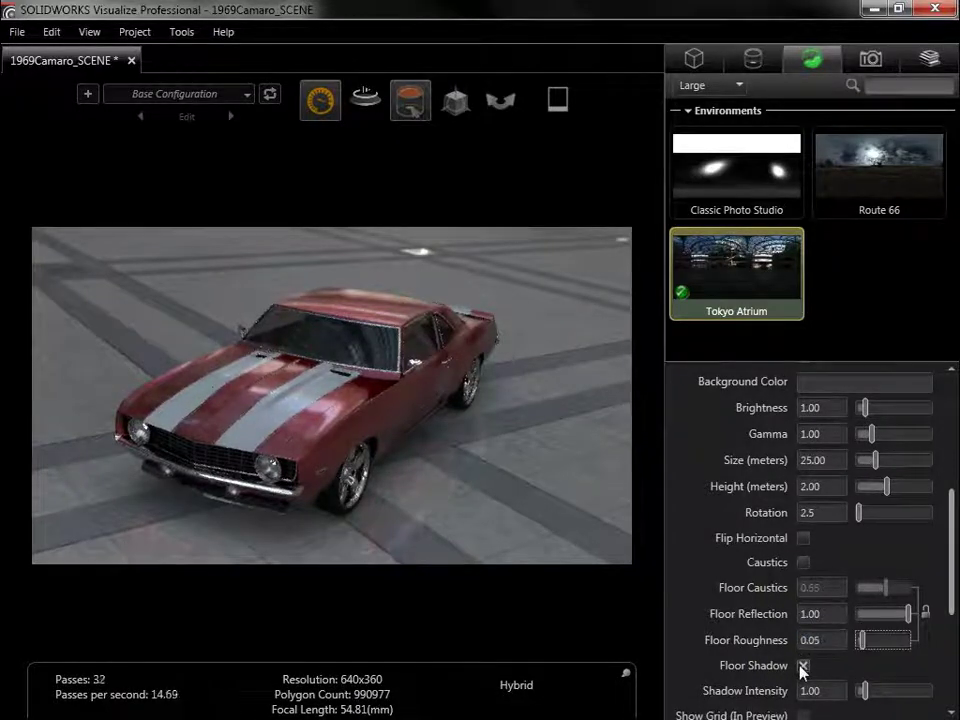
click(803, 665)
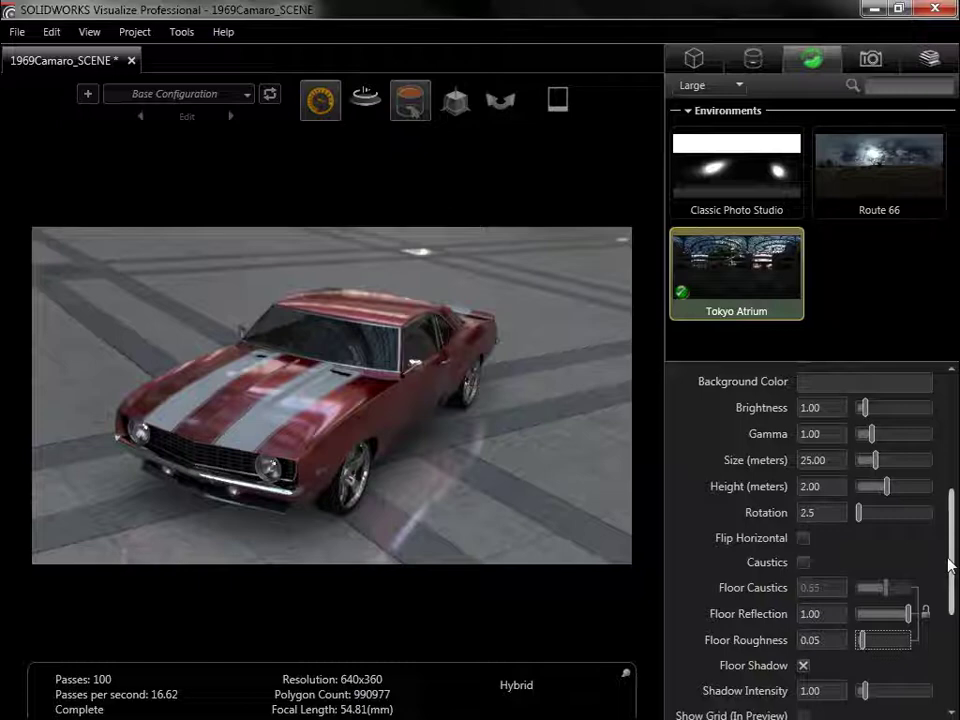
drag(949, 568, 955, 440)
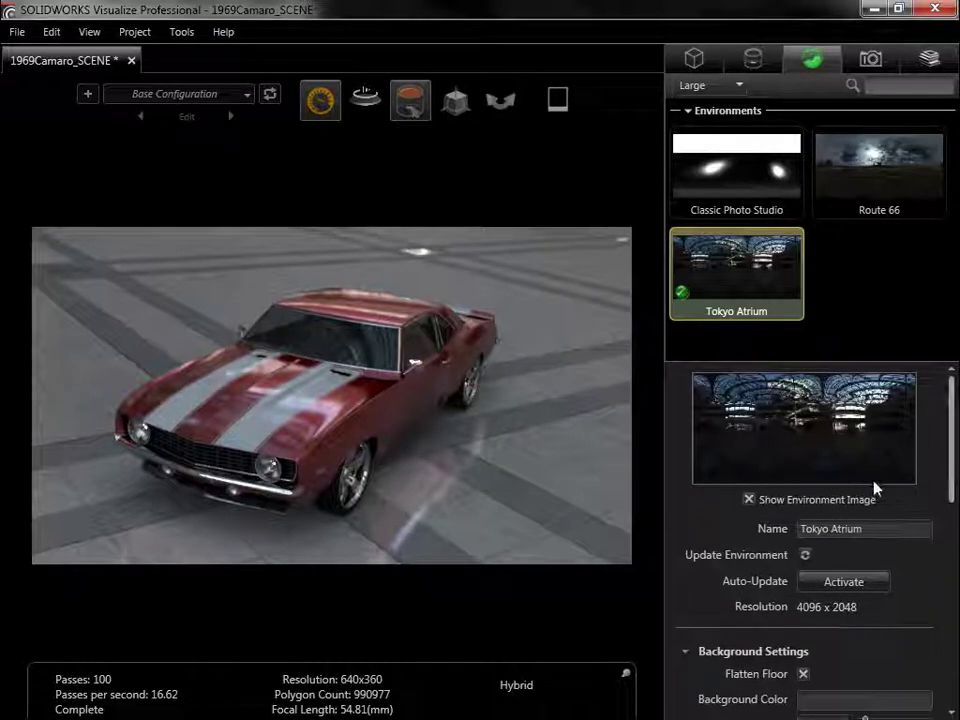
Turn off Show Environment Image so the background becomes plain grey.
click(826, 500)
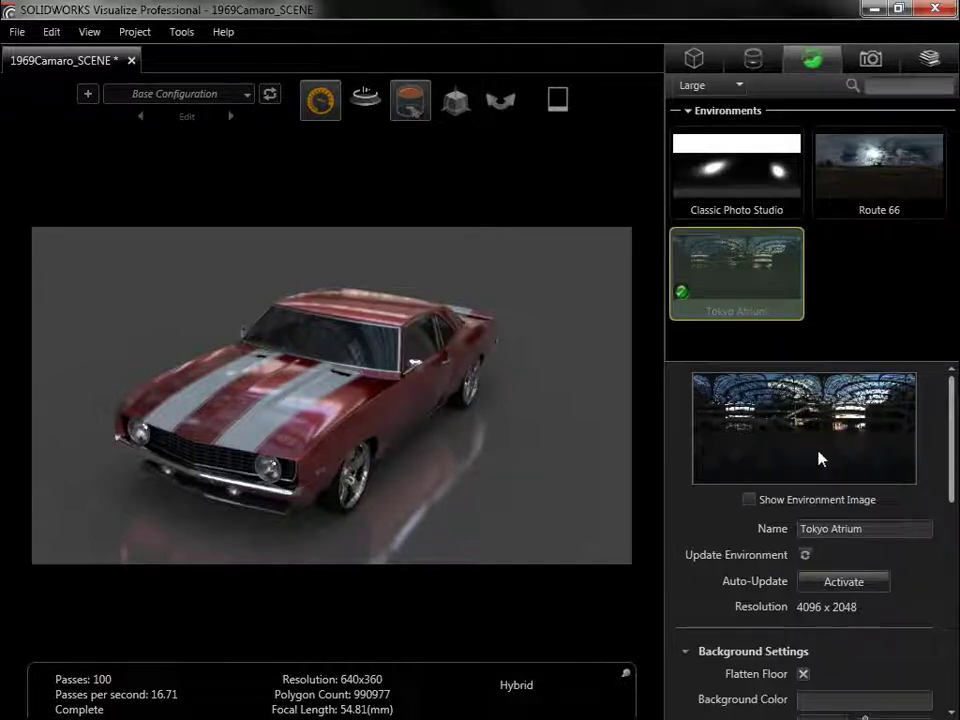
drag(949, 444, 945, 677)
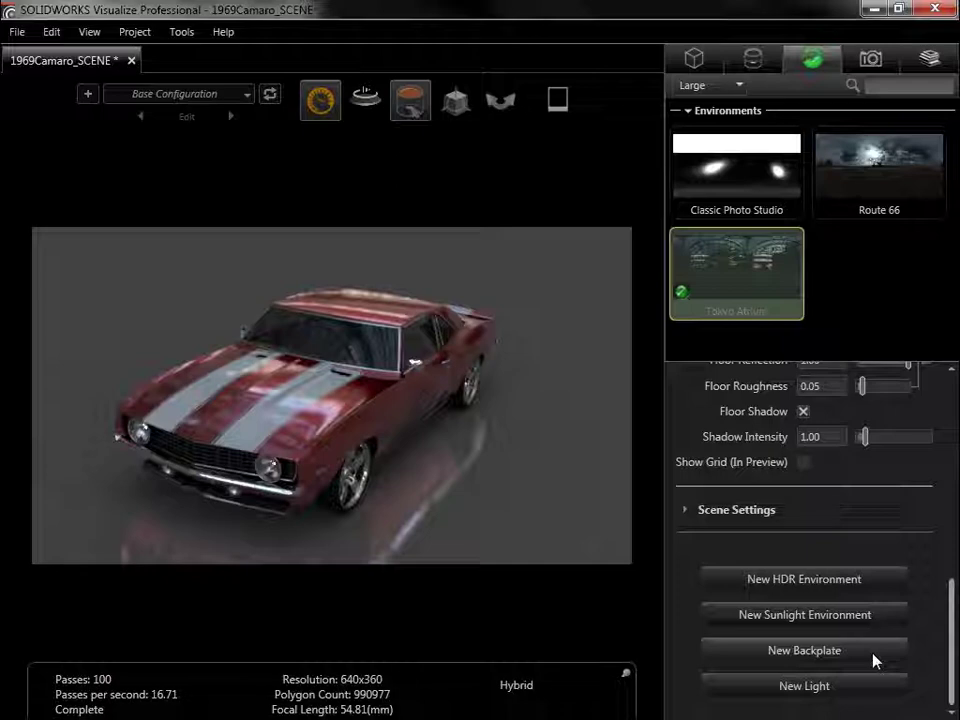
Load Route 66 Low Angle.jpg as a new backplate and activate the Route 66 environment.
click(873, 660)
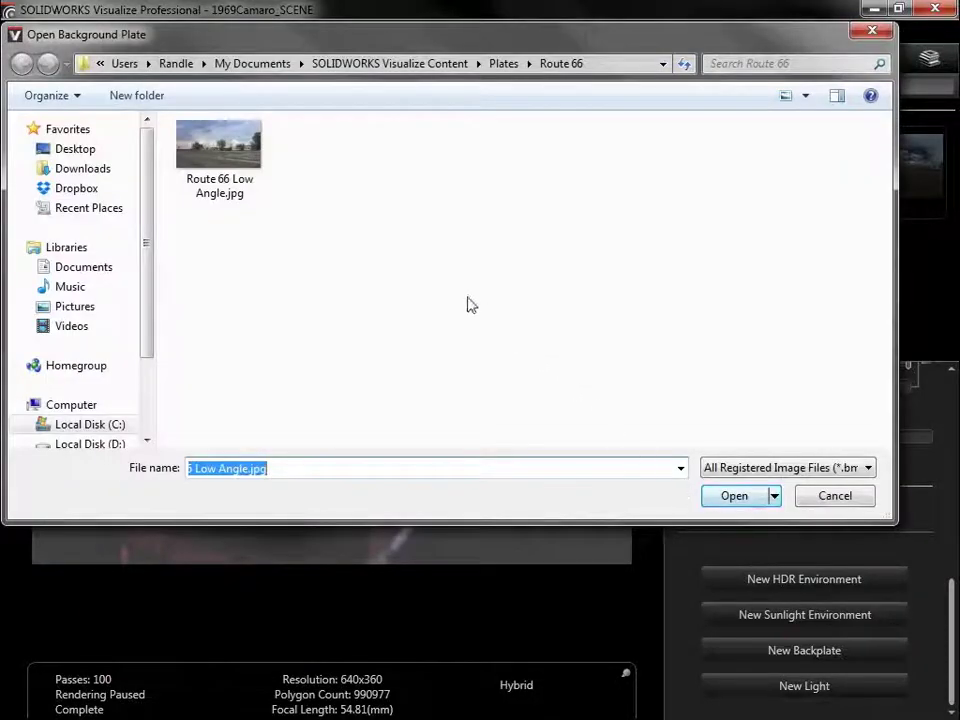
double_click(249, 162)
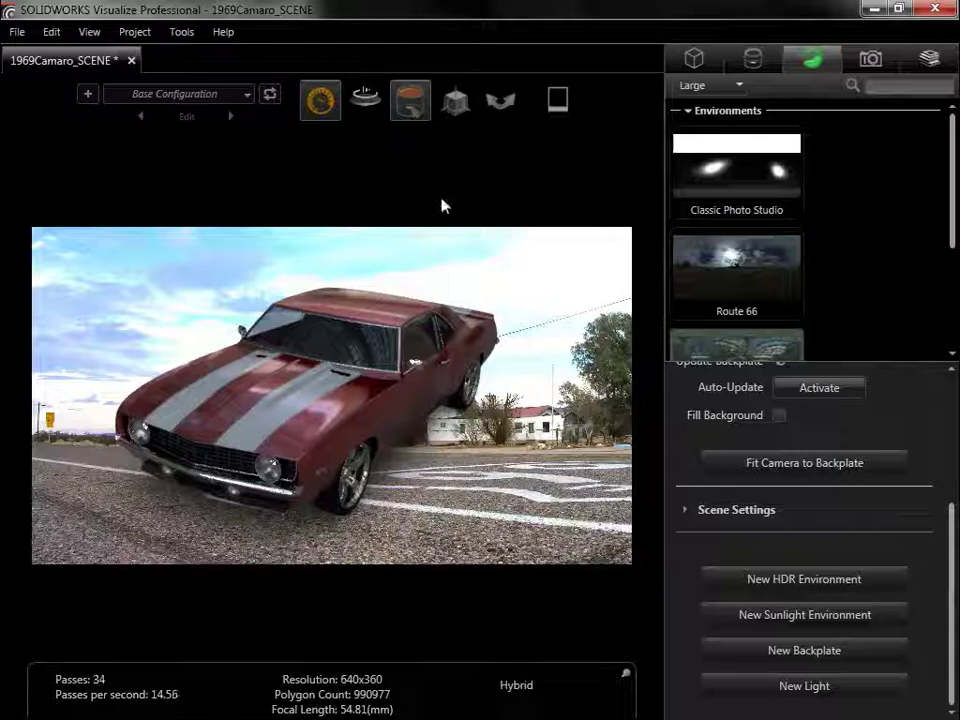
click(793, 285)
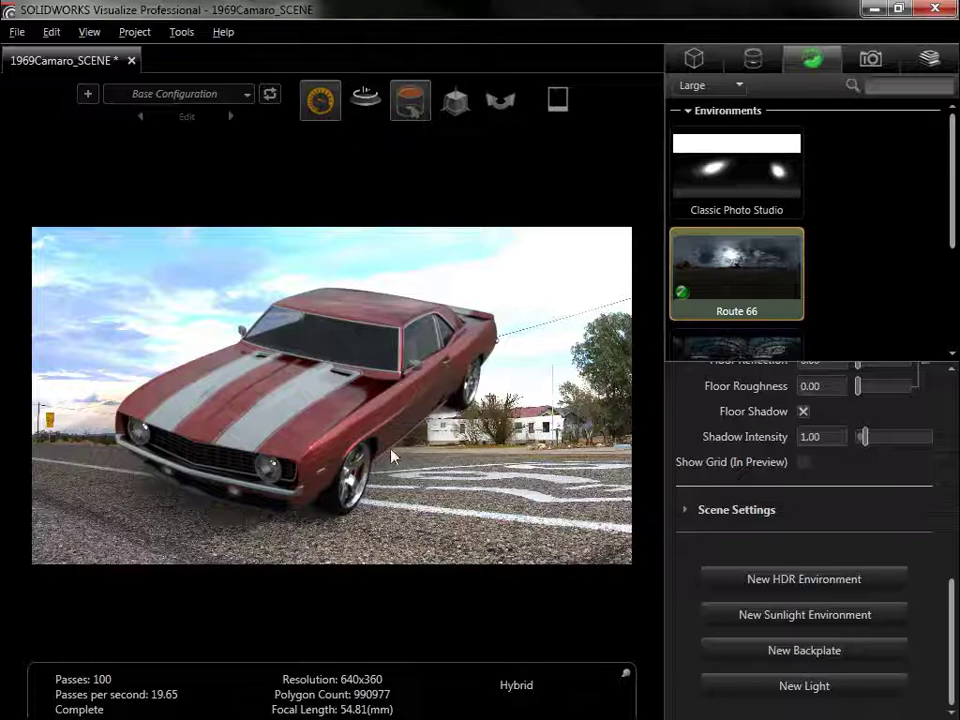
Switch to Preview rendering, enable Show Grid (In Preview), and orbit the car onto the backplate road.
drag(392, 454, 646, 355)
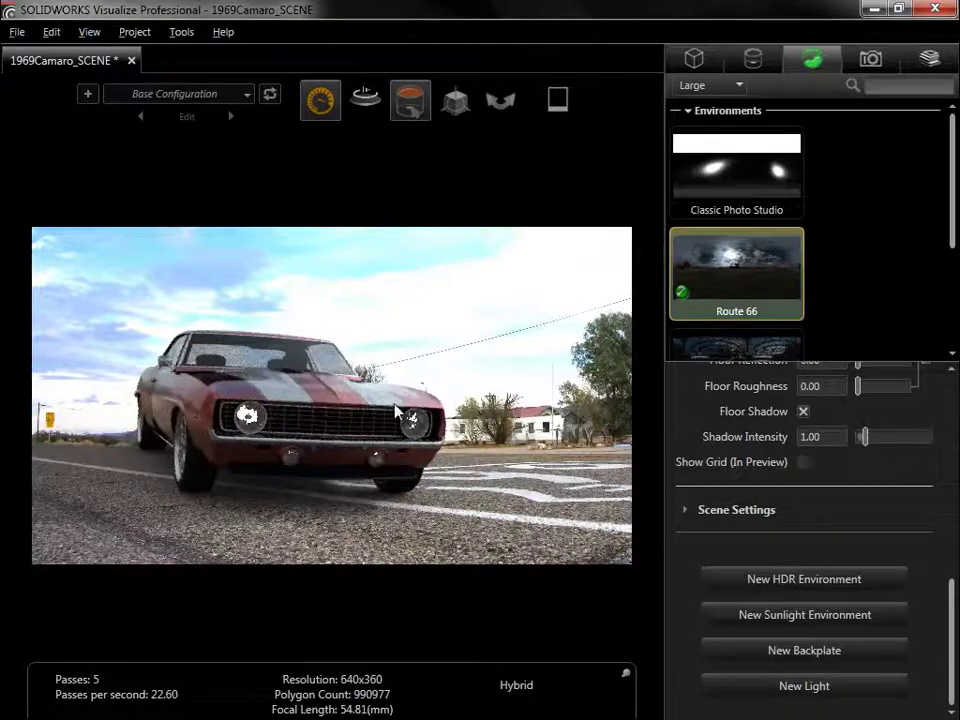
drag(409, 418, 591, 421)
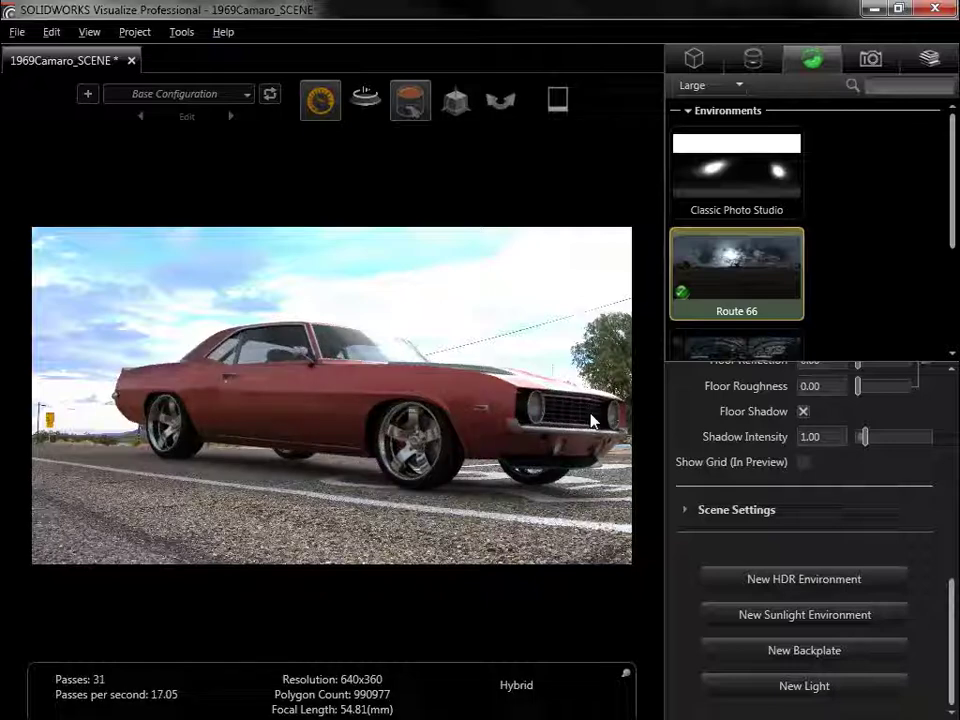
mouse_move(319, 101)
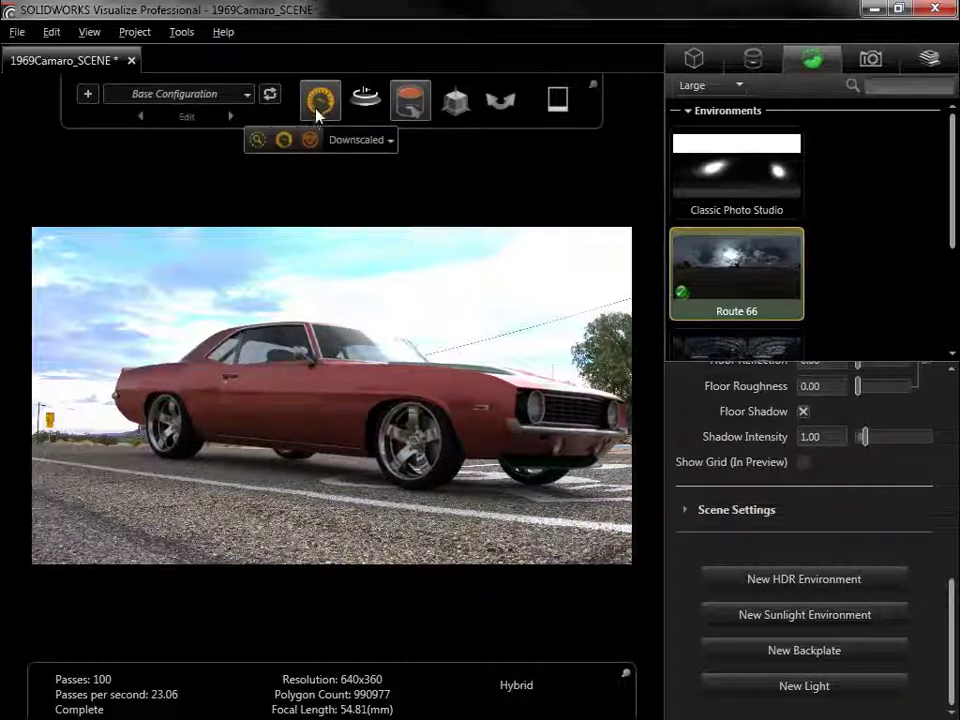
click(260, 139)
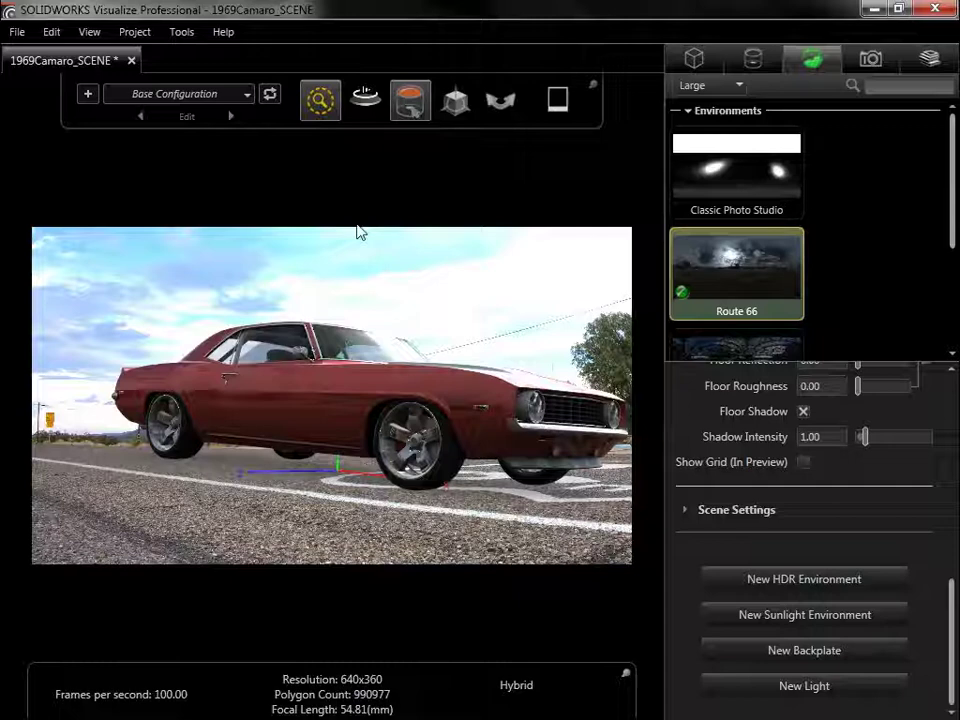
click(803, 464)
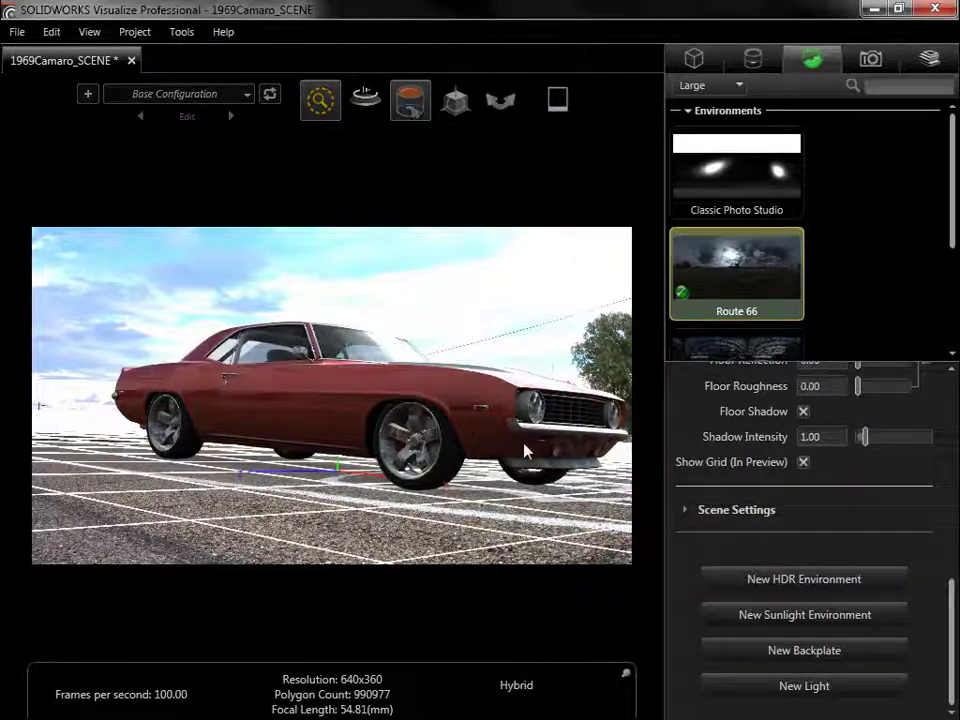
drag(443, 453, 531, 535)
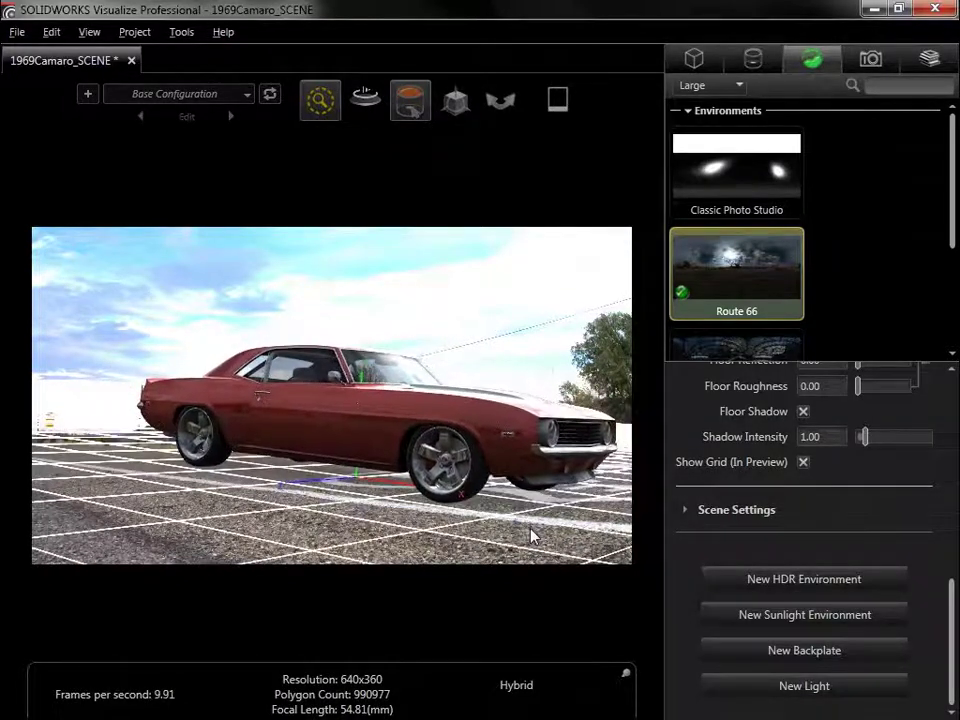